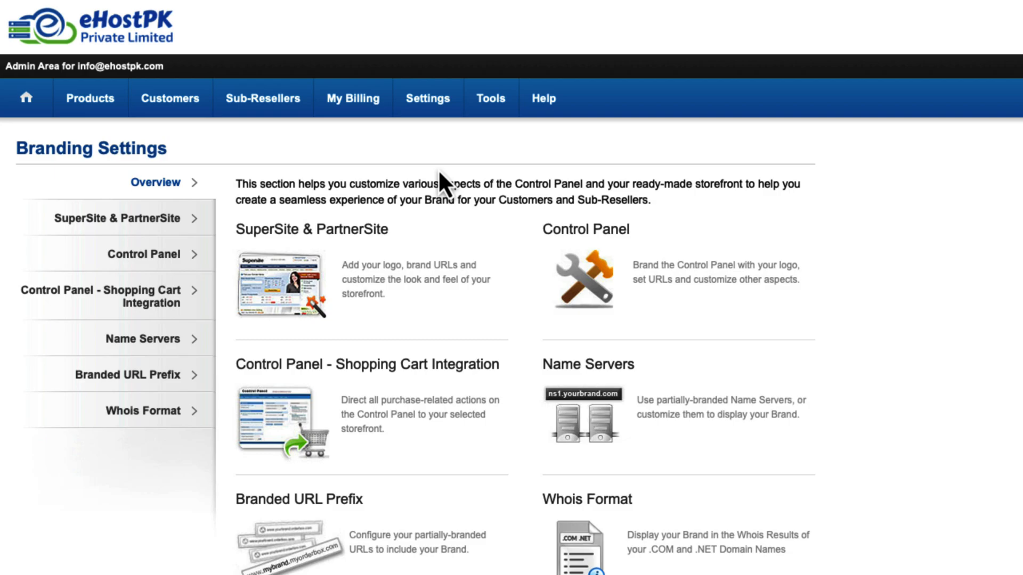
Step: Save "loginehost" as the branded URL prefix for all URLs
click(154, 377)
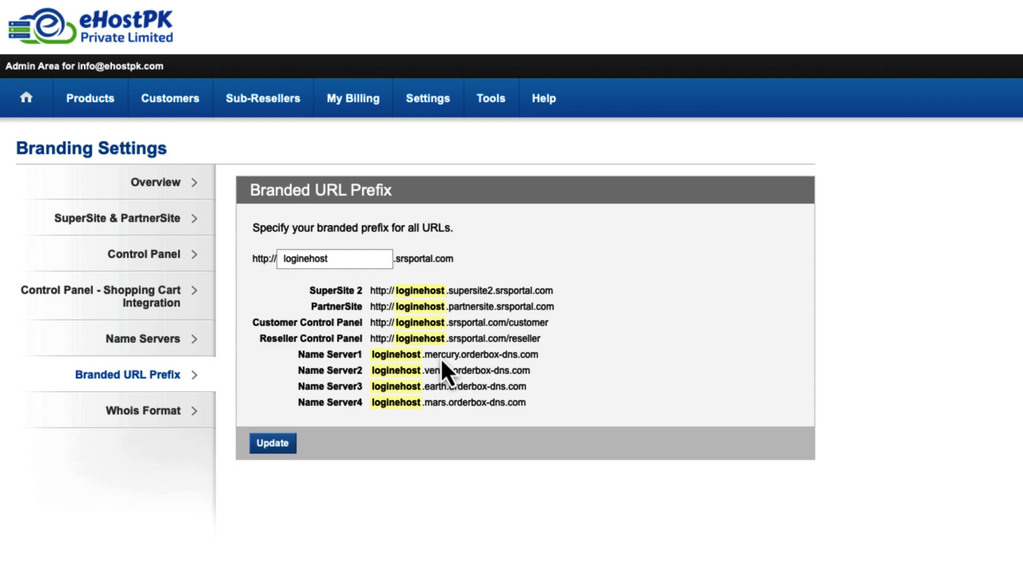
double_click(312, 259)
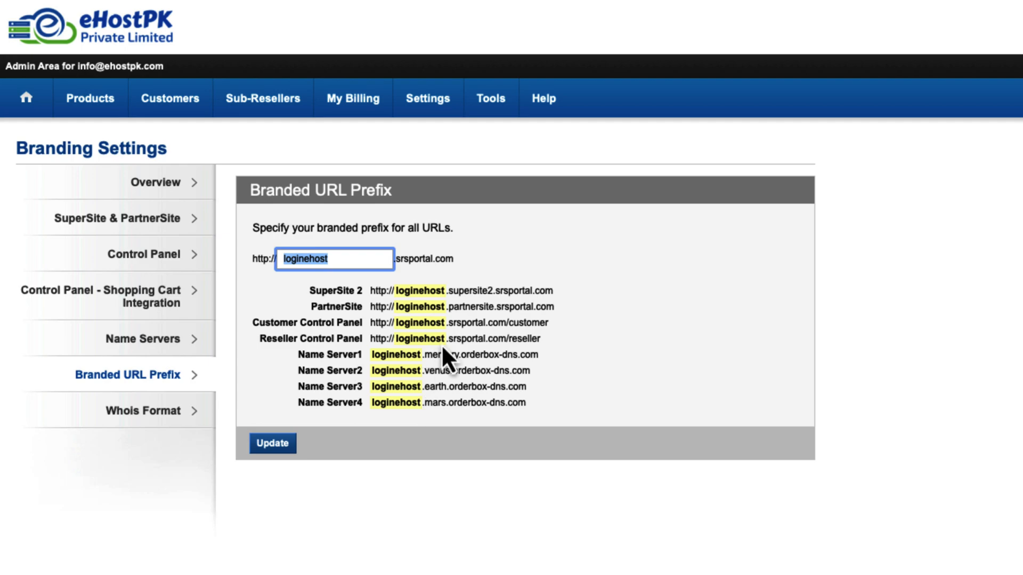
click(346, 260)
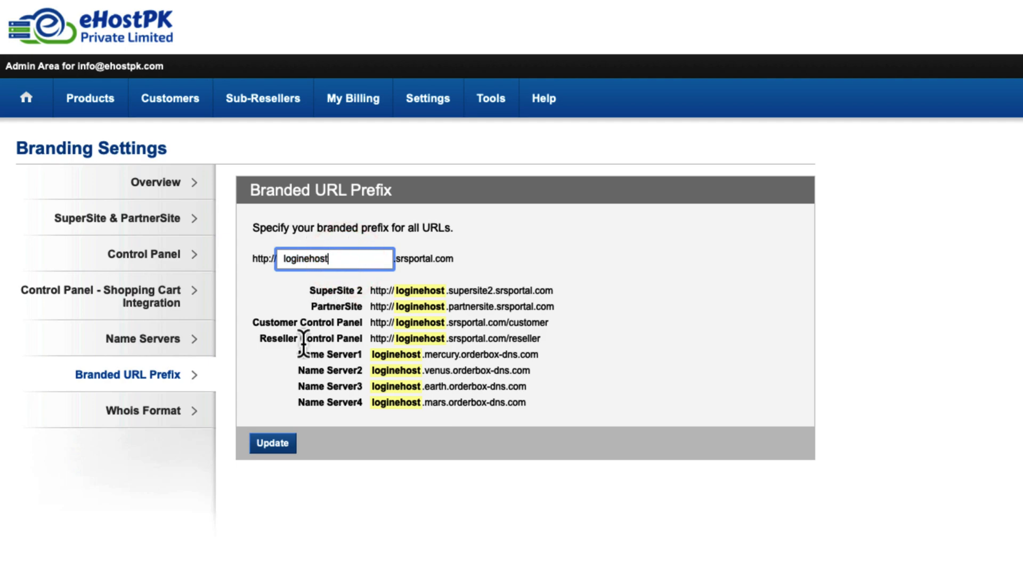
click(273, 448)
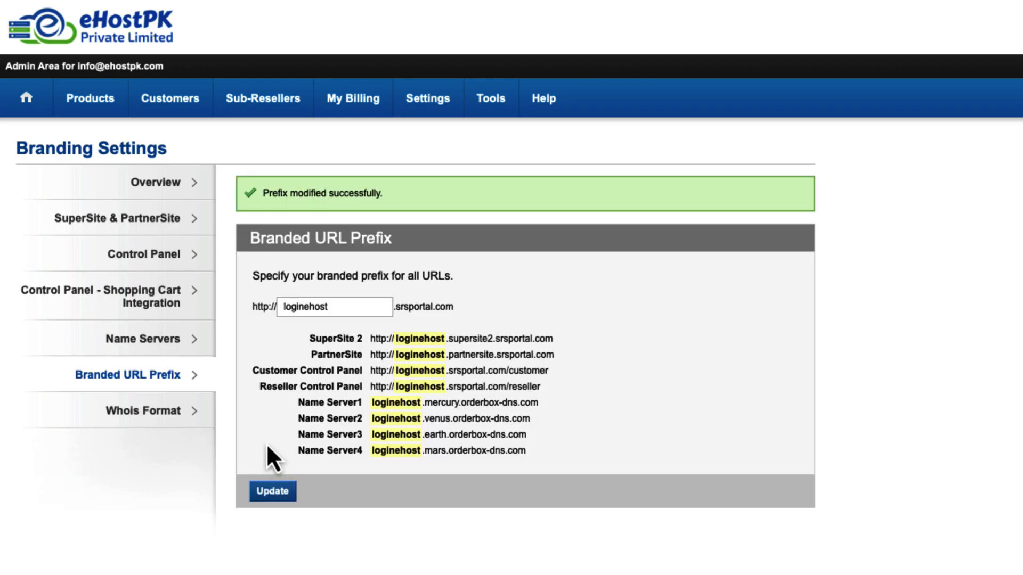
Step: Examine the SuperSite 2 brand URLs, including the primary domain name and the A record IP address for the fully-branded URL
click(151, 222)
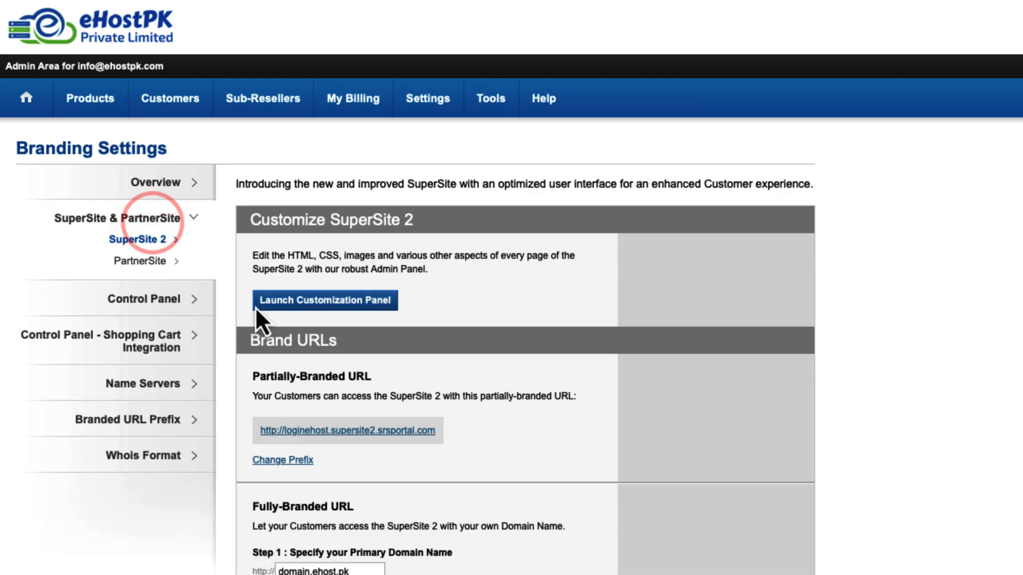
scroll(510, 389, down, 2)
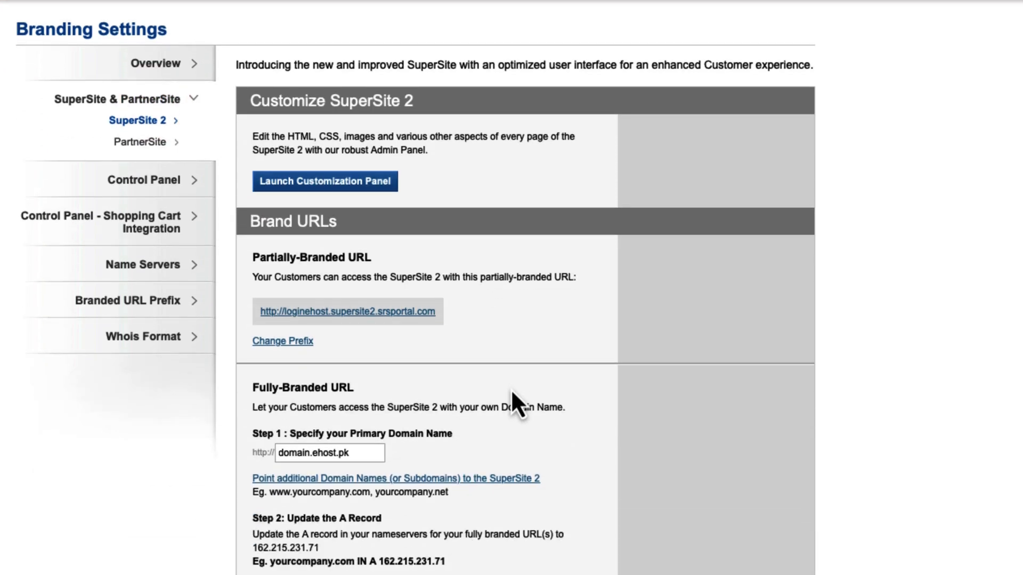
click(369, 454)
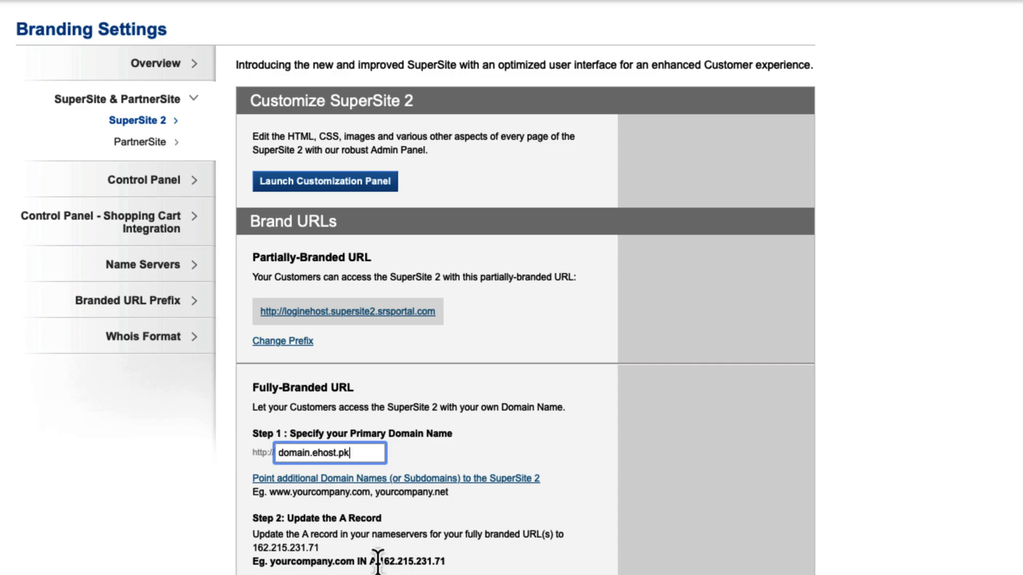
drag(377, 561, 476, 563)
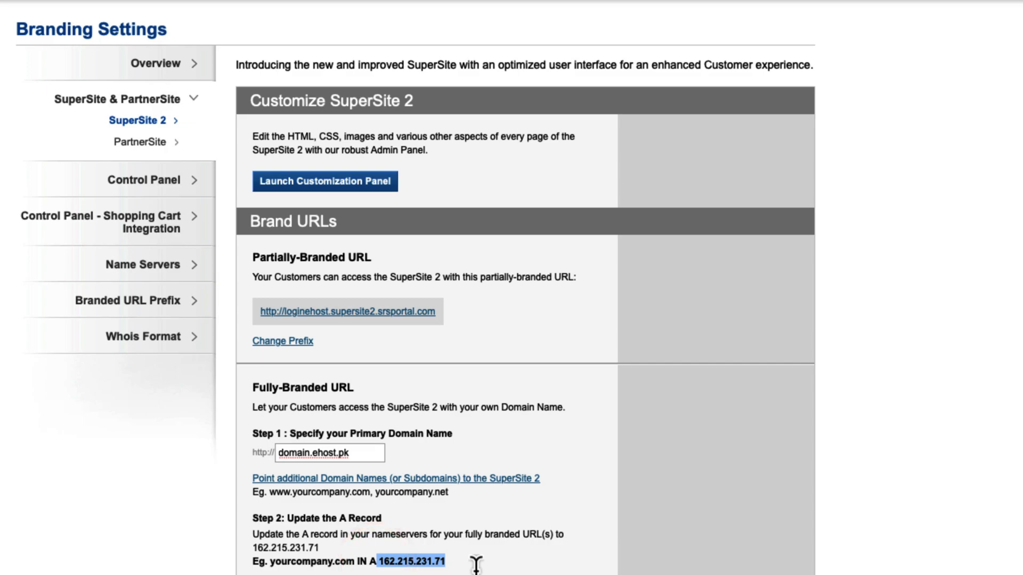
scroll(446, 403, down, 3)
click(380, 364)
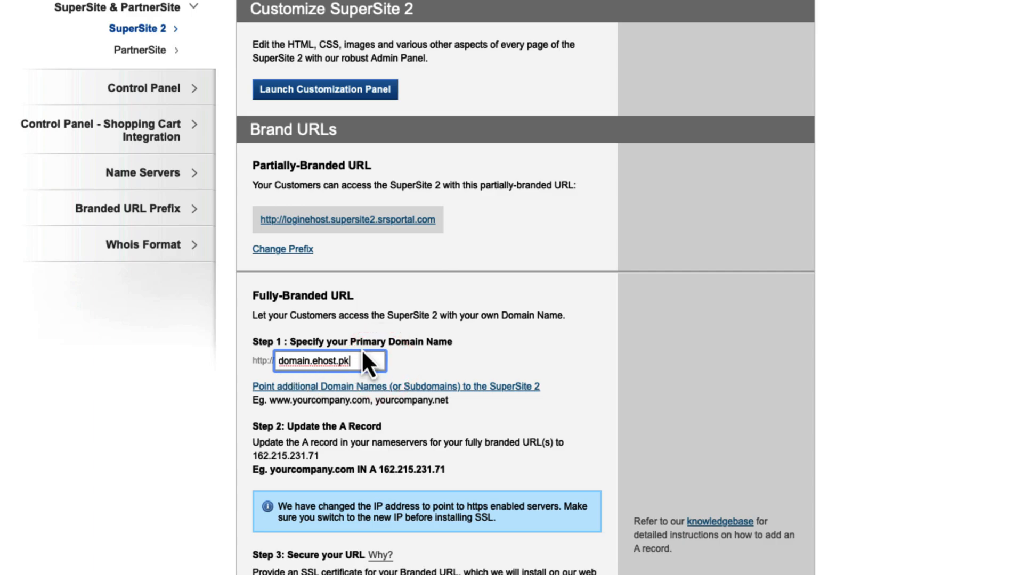
scroll(381, 450, up, 2)
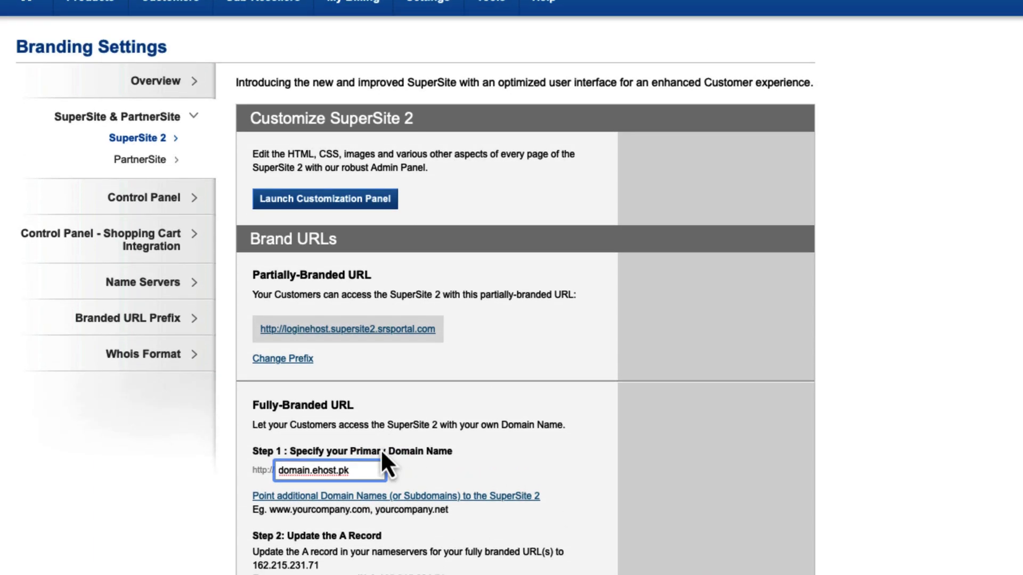
Step: Examine the PartnerSite customization settings, its primary domain name and the A record required for the fully-branded URL
click(141, 159)
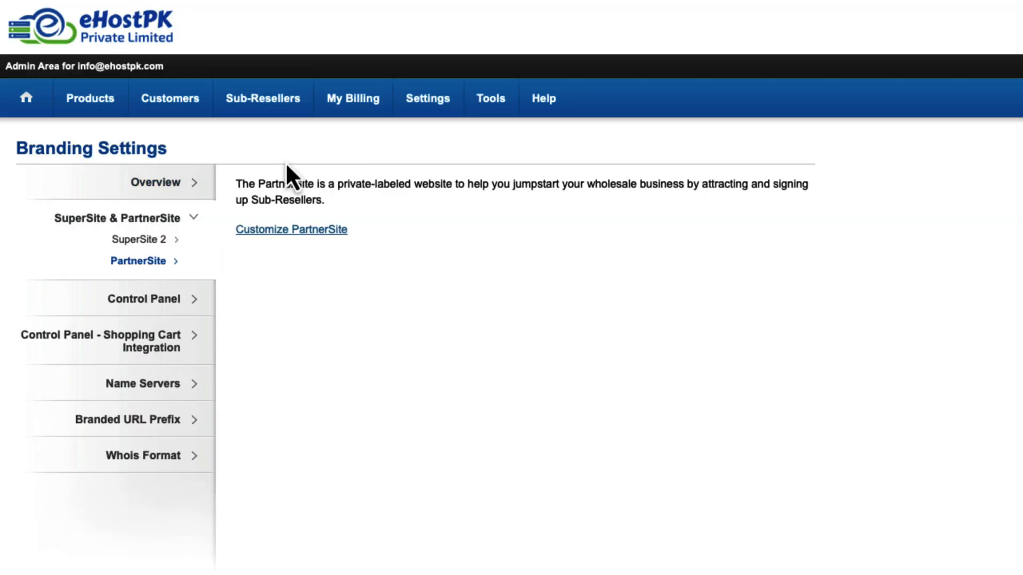
click(298, 230)
scroll(501, 489, down, 3)
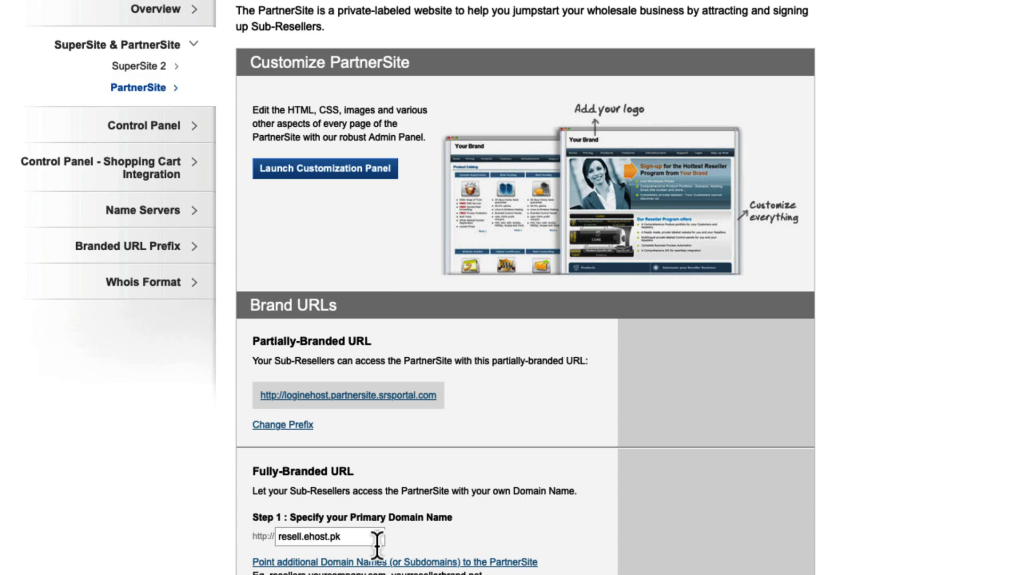
scroll(376, 543, down, 3)
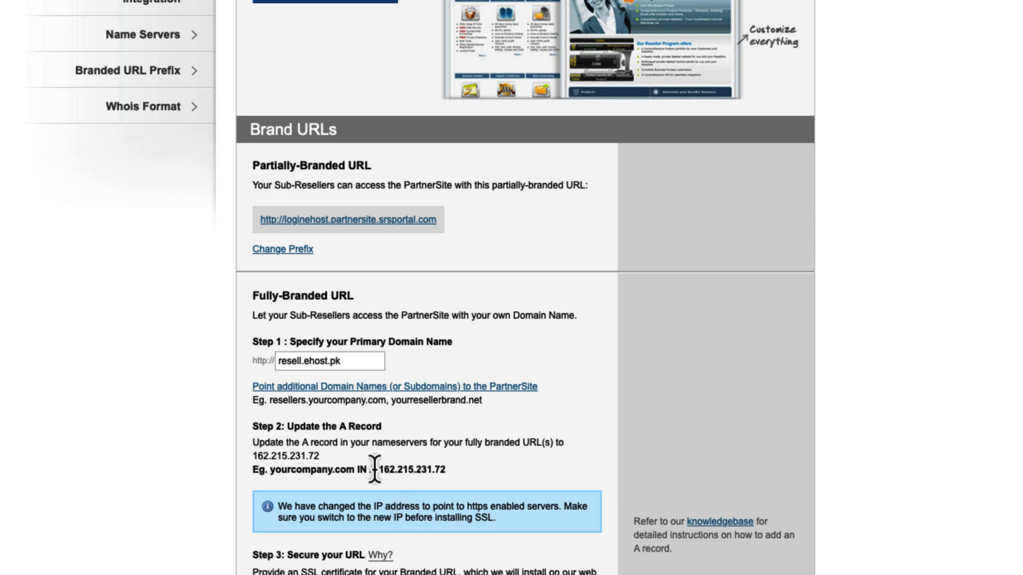
scroll(443, 474, up, 10)
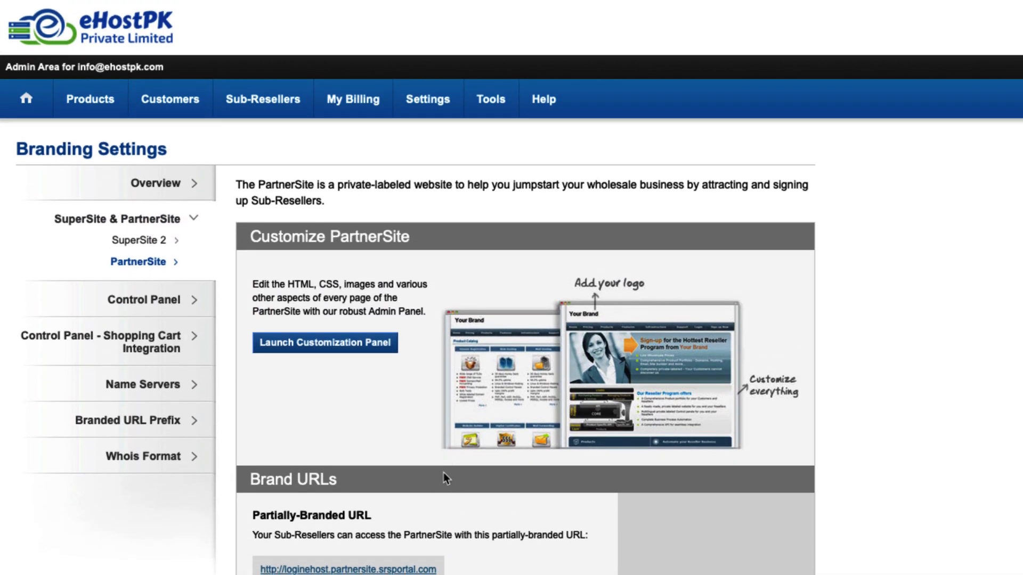
Step: Examine the Control Panel's customer and sub-reseller URLs and highlight the CNAME target for its fully-branded domain
click(144, 299)
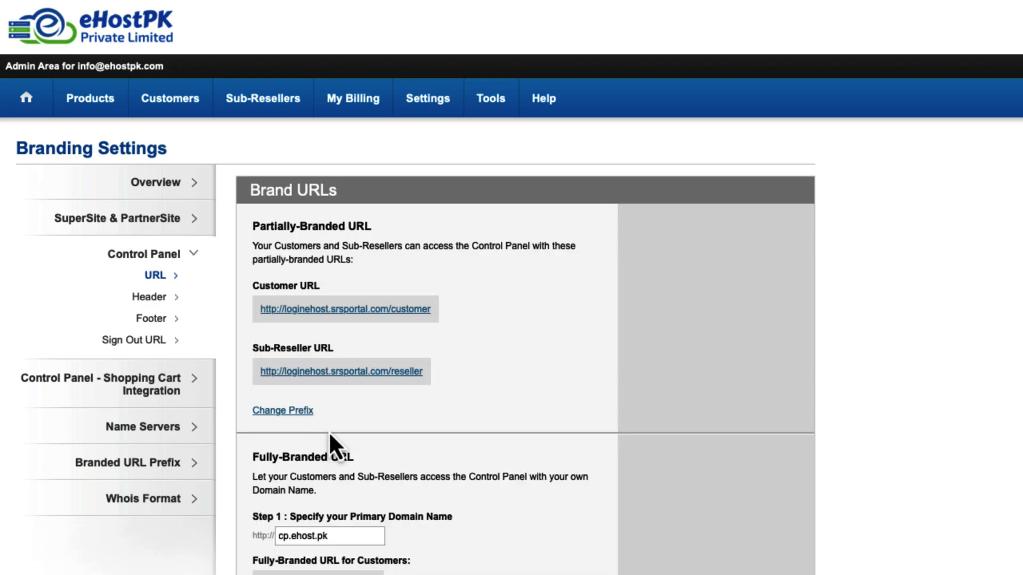
scroll(408, 440, down, 2)
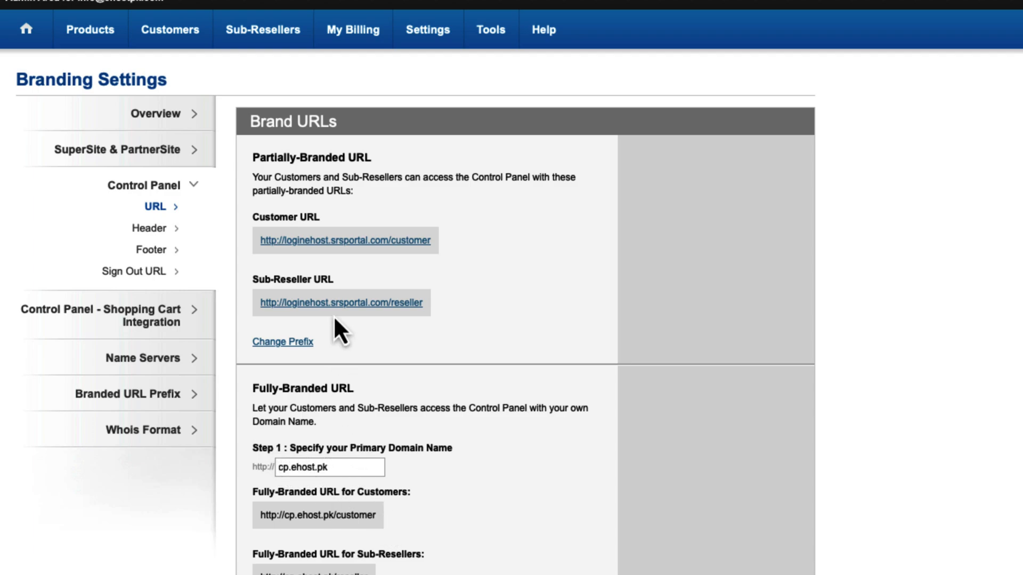
scroll(333, 316, down, 3)
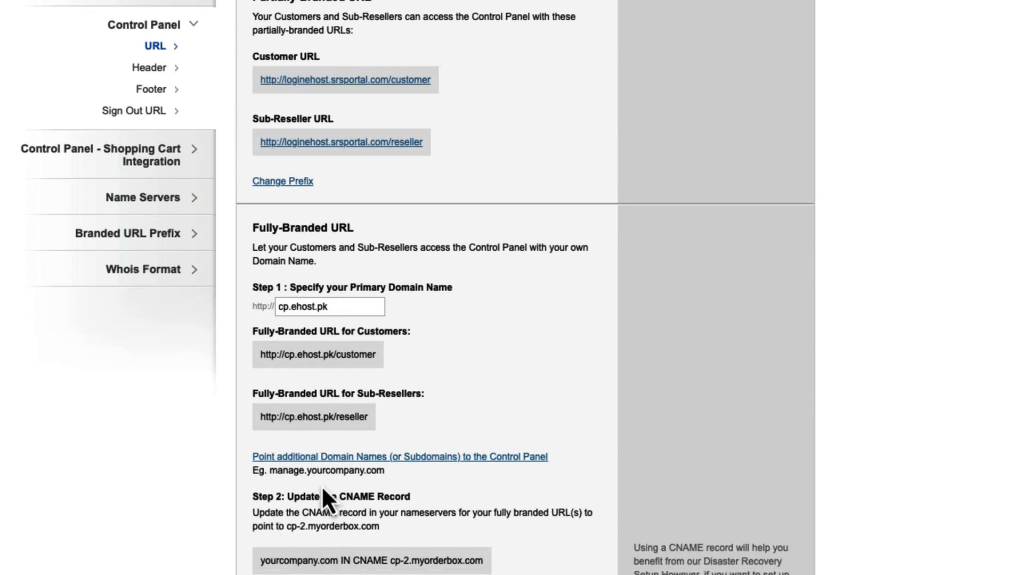
click(390, 562)
drag(390, 562, 508, 558)
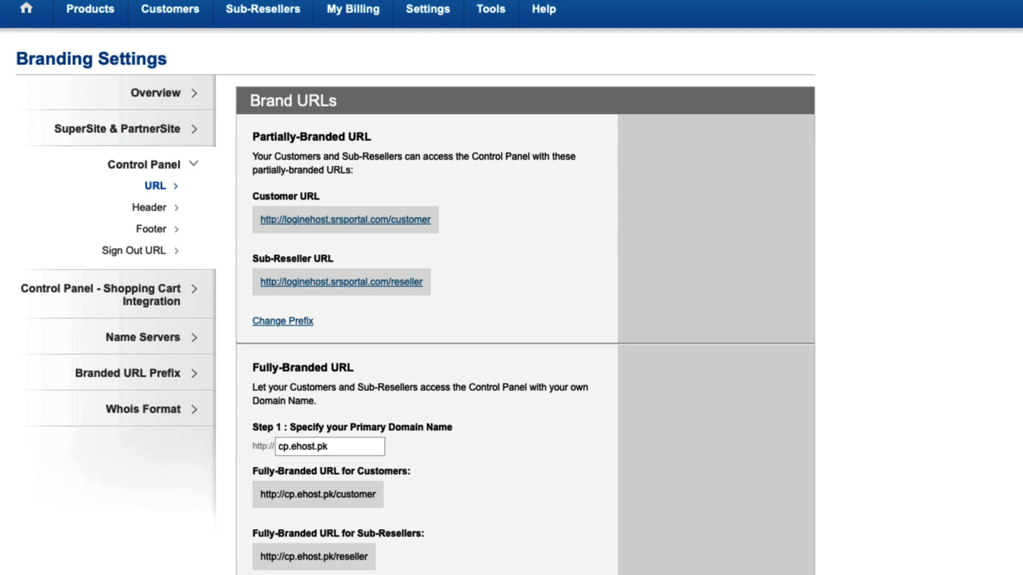
Step: Review the Control Panel's header settings, and try the custom footer option with its HTML code area
click(156, 207)
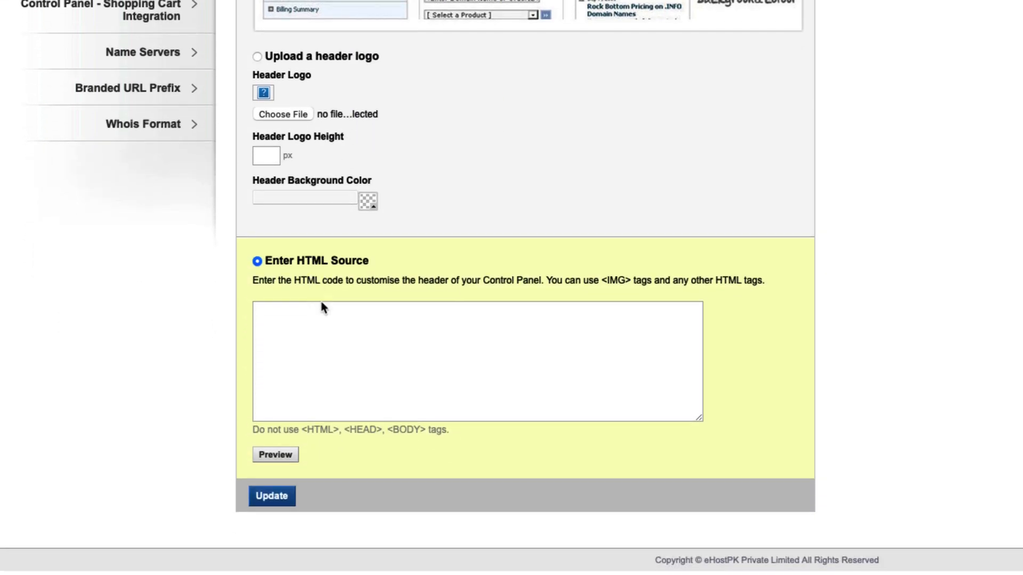
click(332, 453)
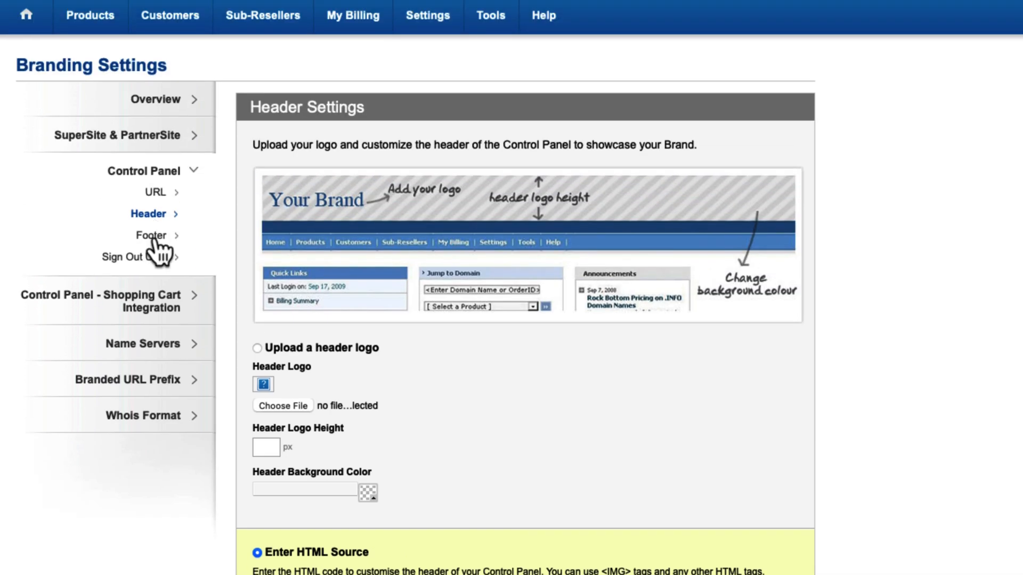
click(152, 236)
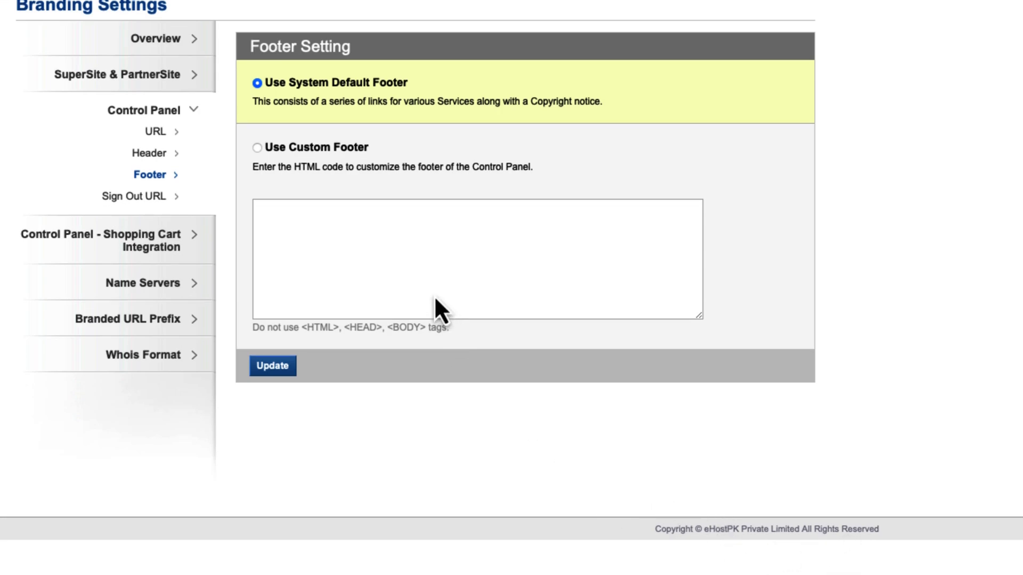
click(257, 148)
click(324, 231)
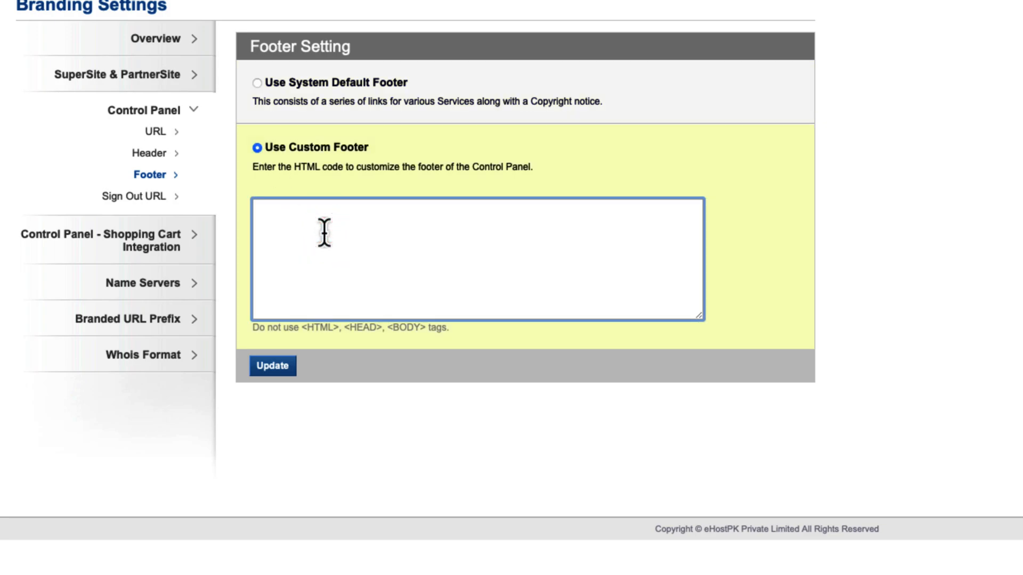
Step: Review the Control Panel's sign-out URLs, the shopping cart integration and the Whois format settings
click(144, 197)
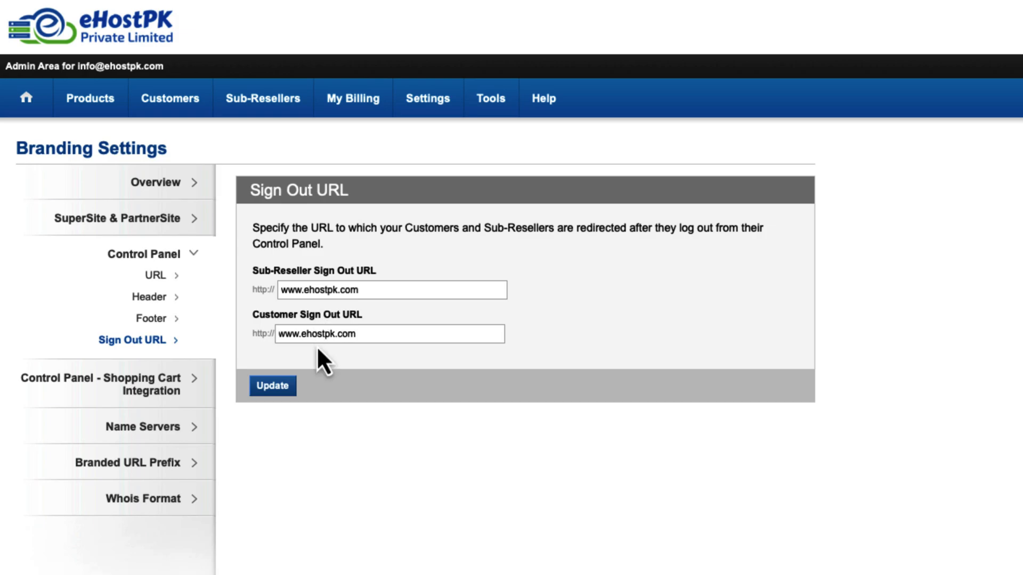
click(160, 394)
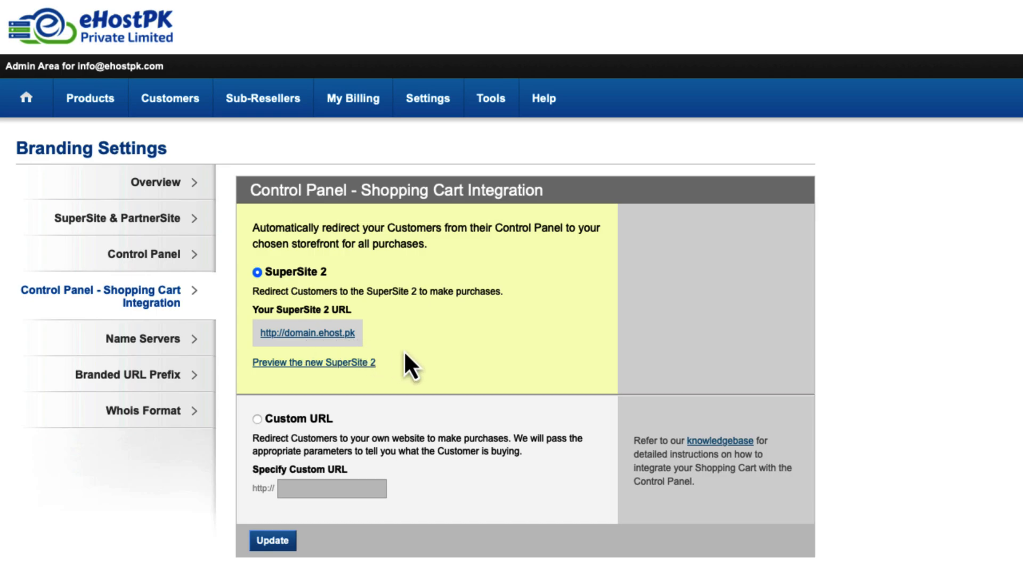
click(164, 417)
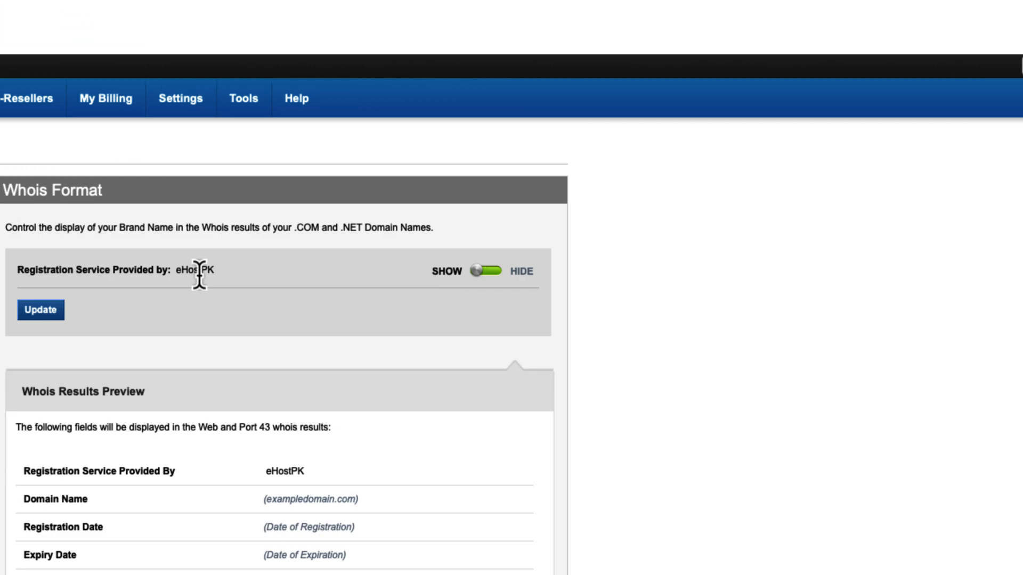
Step: Edit the reseller profile to set the brand name to "eHostPK PVT Limited" and save it
click(987, 74)
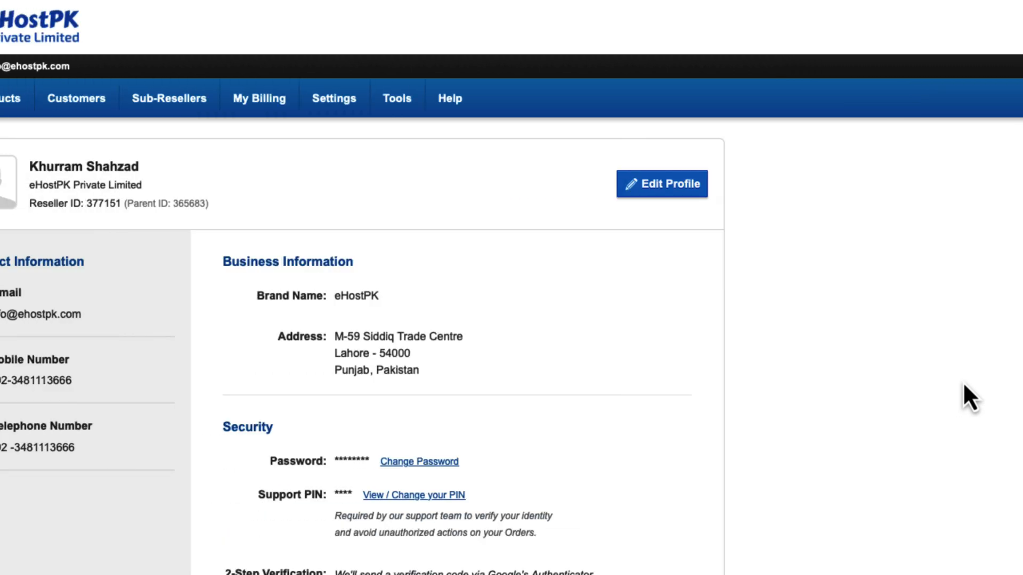
click(763, 198)
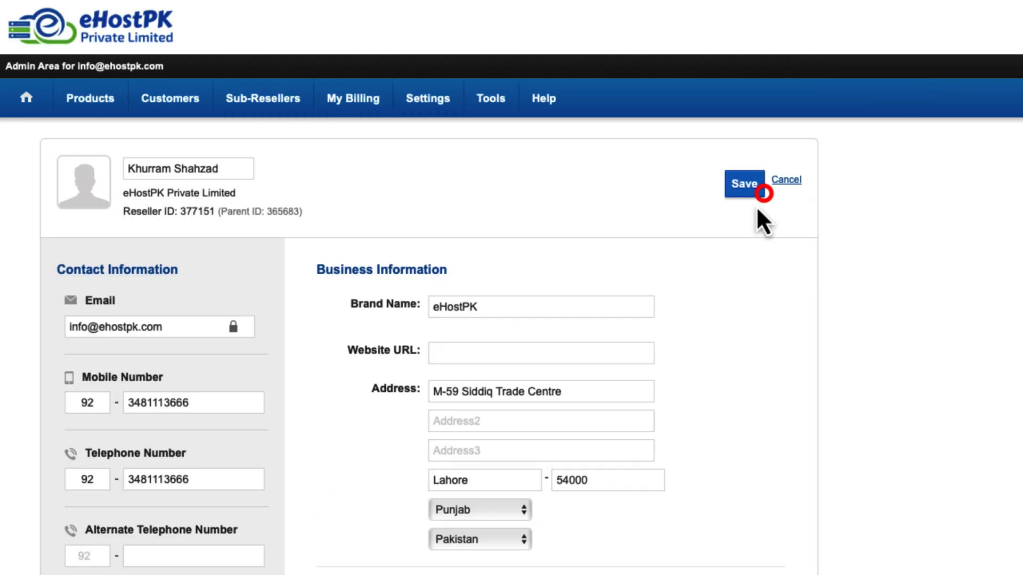
click(527, 305)
text(PVT)
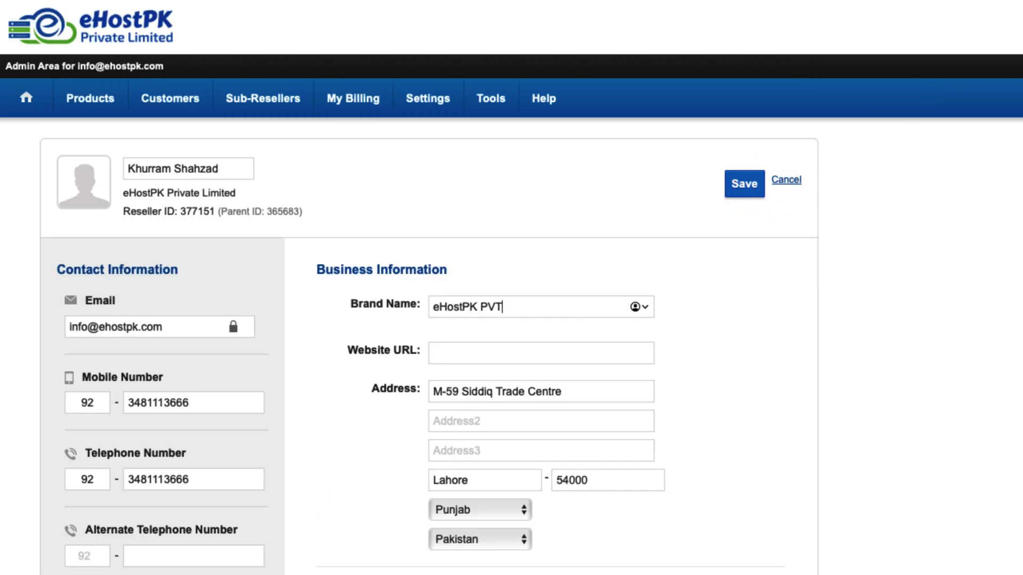
text( Limited)
click(738, 193)
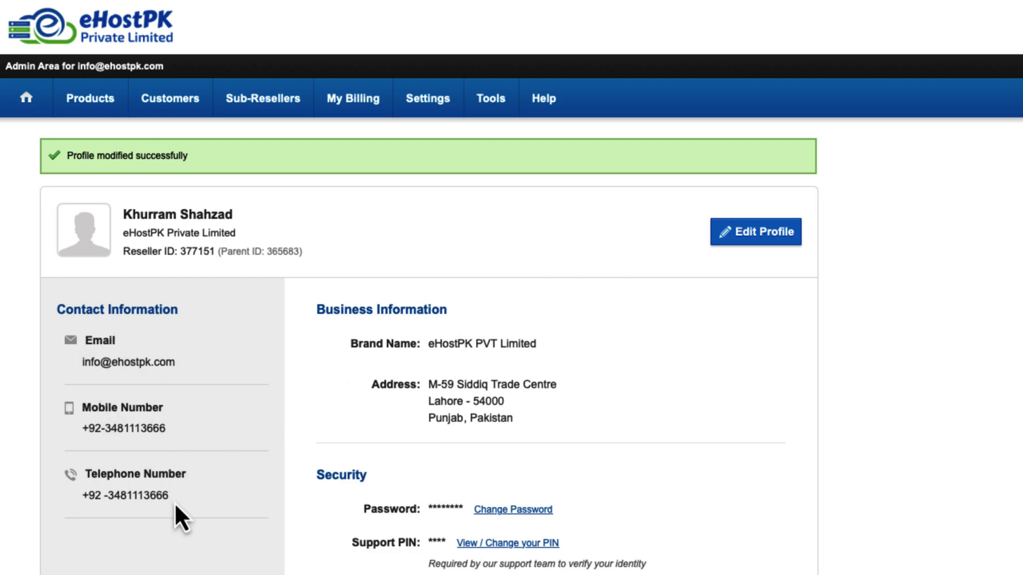
Step: Return to the branding settings and check the brand name in the Whois format preview
scroll(425, 394, down, 2)
scroll(424, 383, up, 2)
mouse_move(425, 103)
mouse_move(454, 283)
click(464, 176)
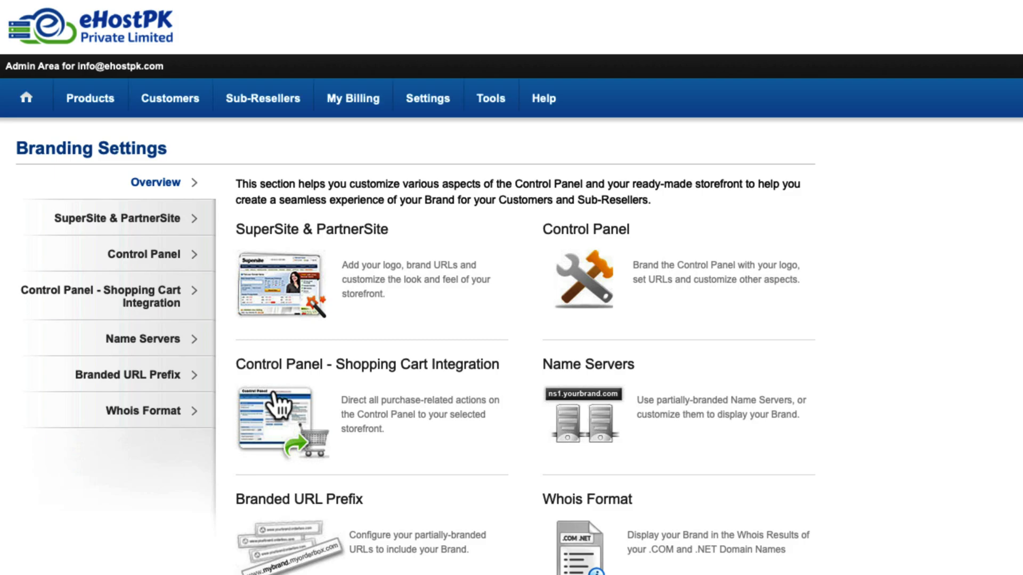
click(152, 417)
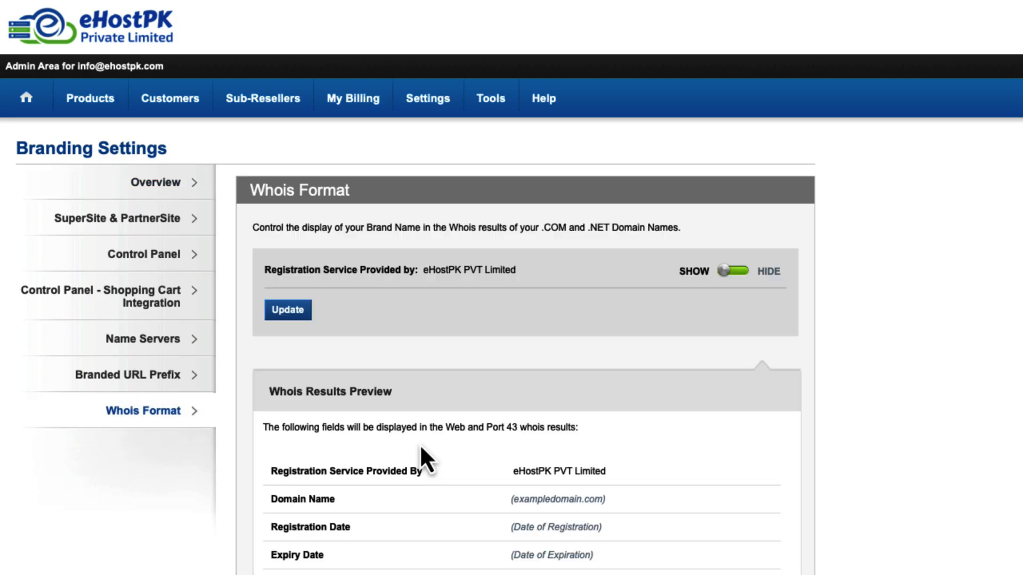